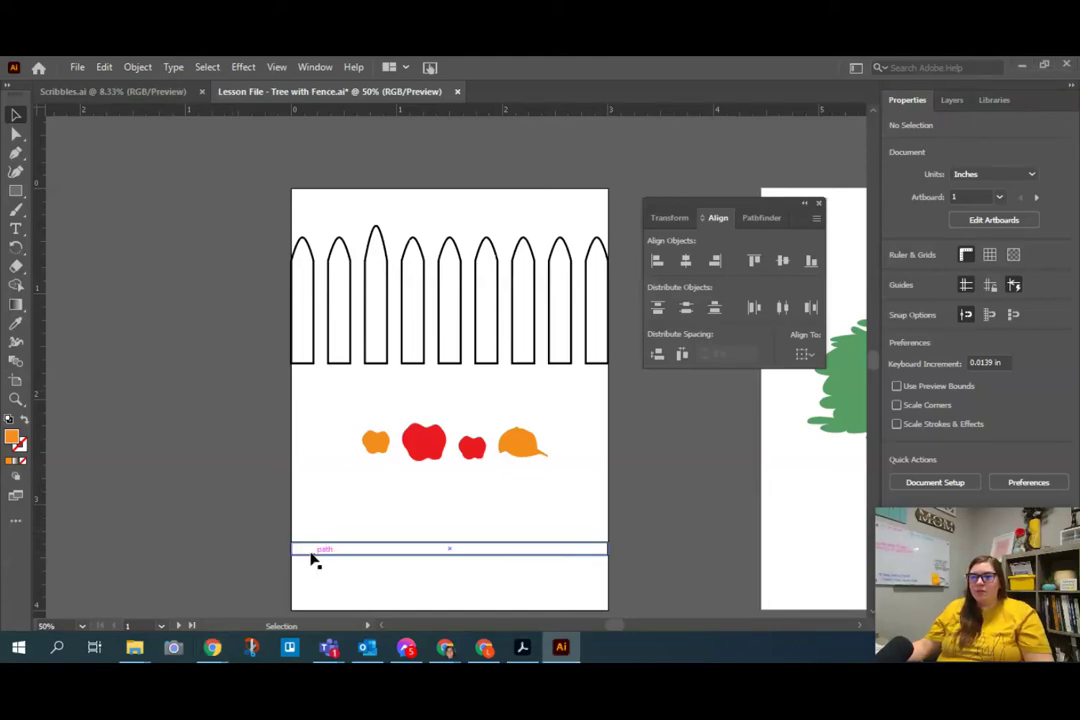
# Step: Select the long rail rectangle near the page bottom and move it straight up across the upper pickets
pyautogui.click(381, 554)
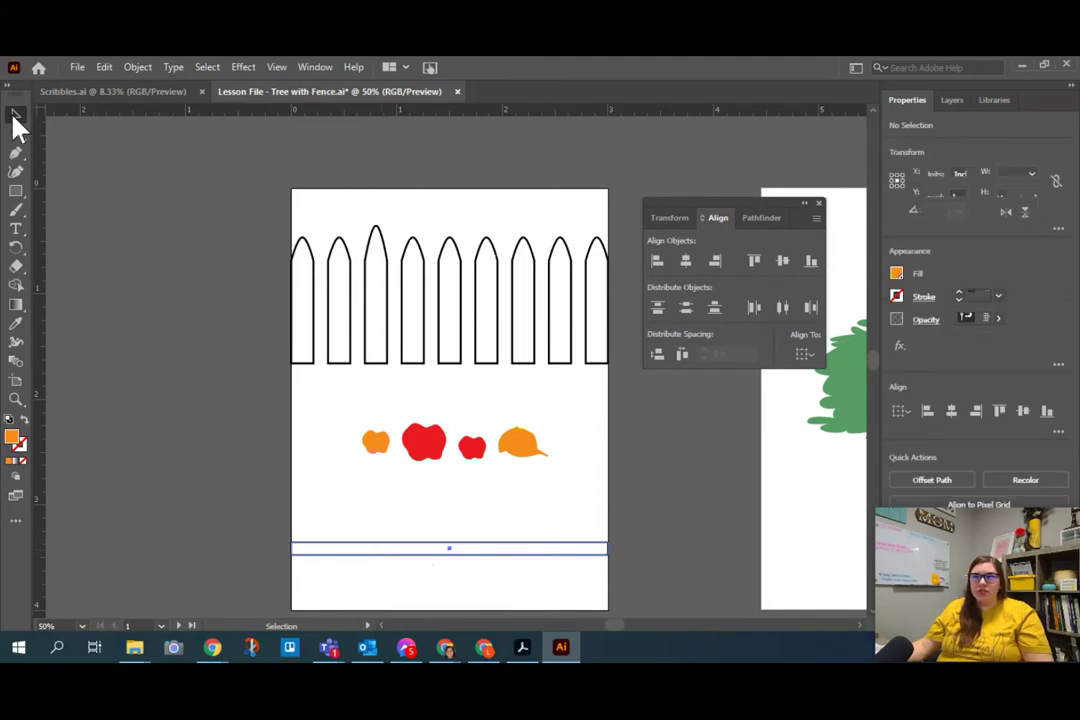
pyautogui.click(17, 118)
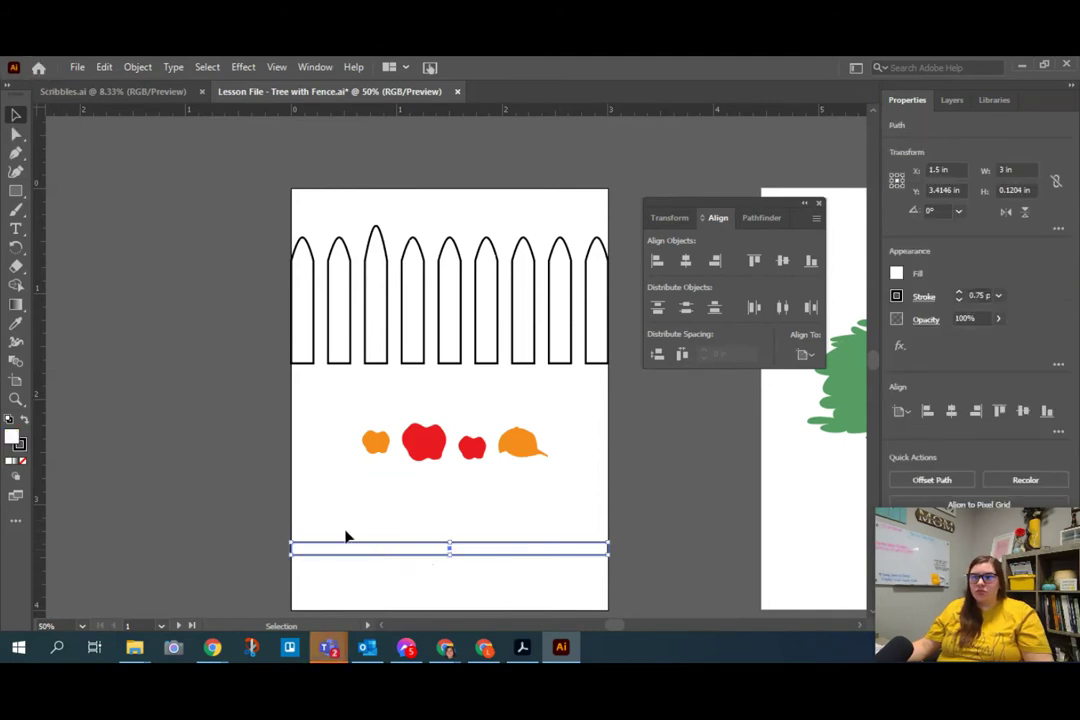
pyautogui.moveTo(327, 552); pyautogui.dragTo(338, 307)
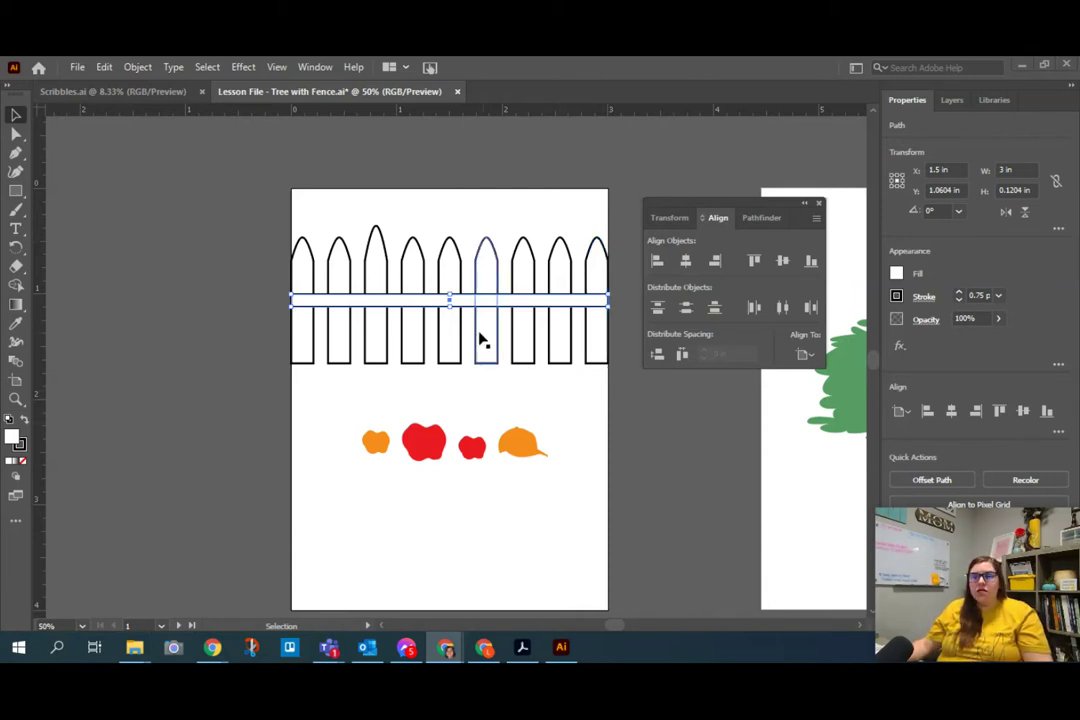
# Step: Bring up the rail's context menu of actions, then dismiss it
pyautogui.rightClick(410, 303)
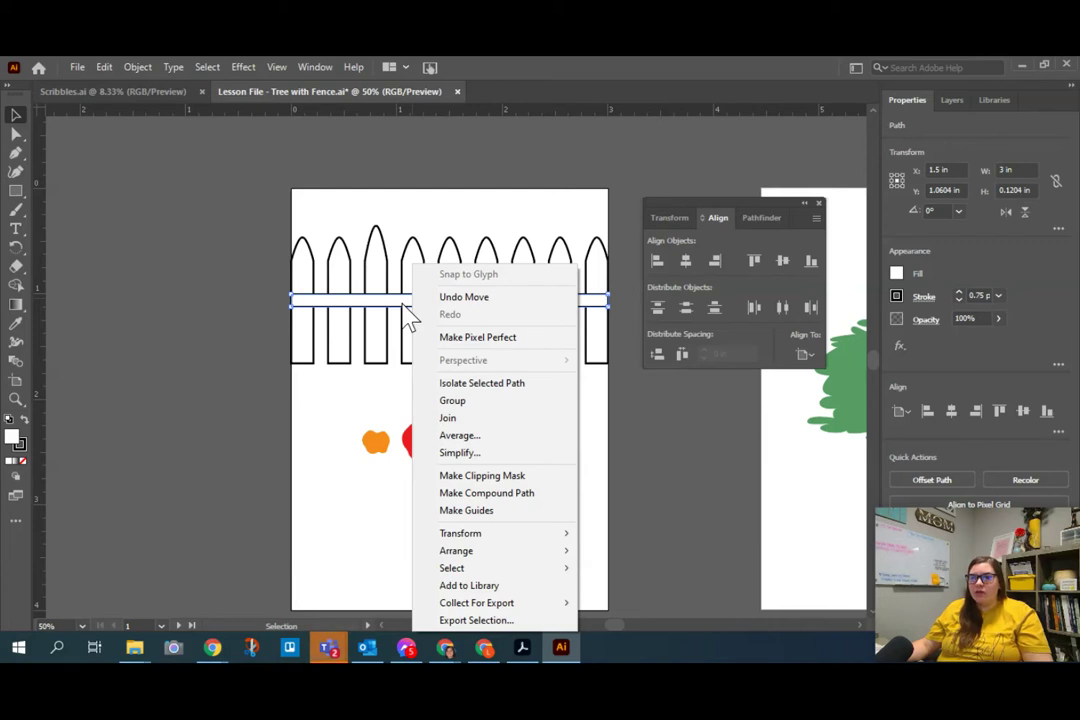
pyautogui.click(404, 305)
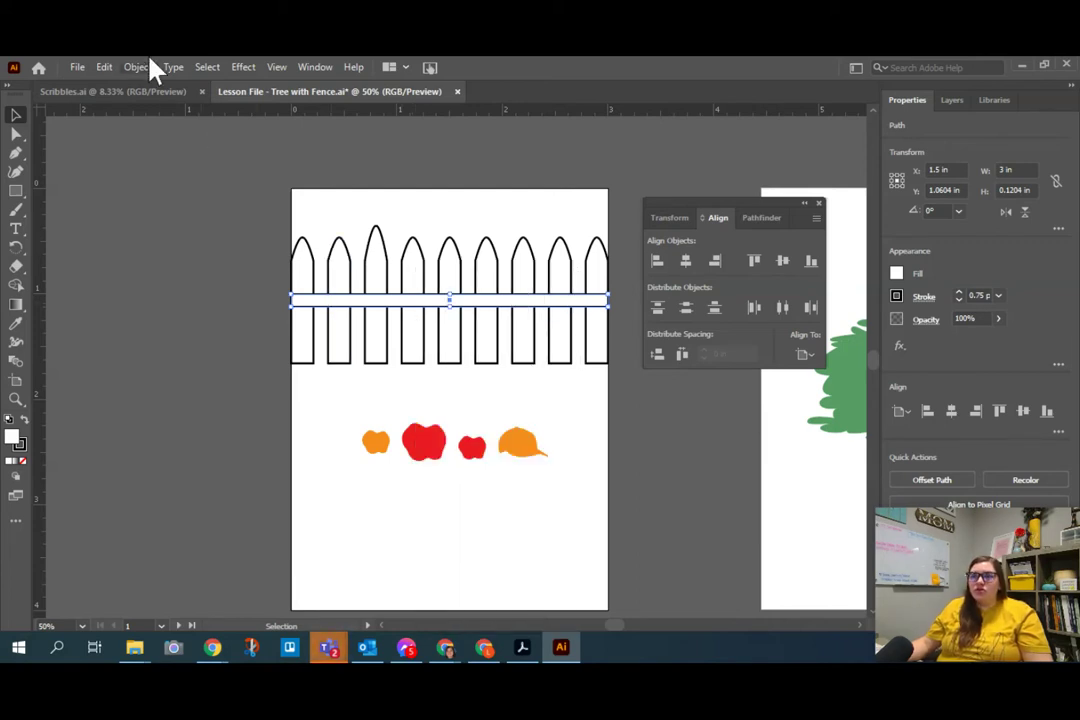
# Step: Show the Edit menu's editing commands, including Copy
pyautogui.click(105, 68)
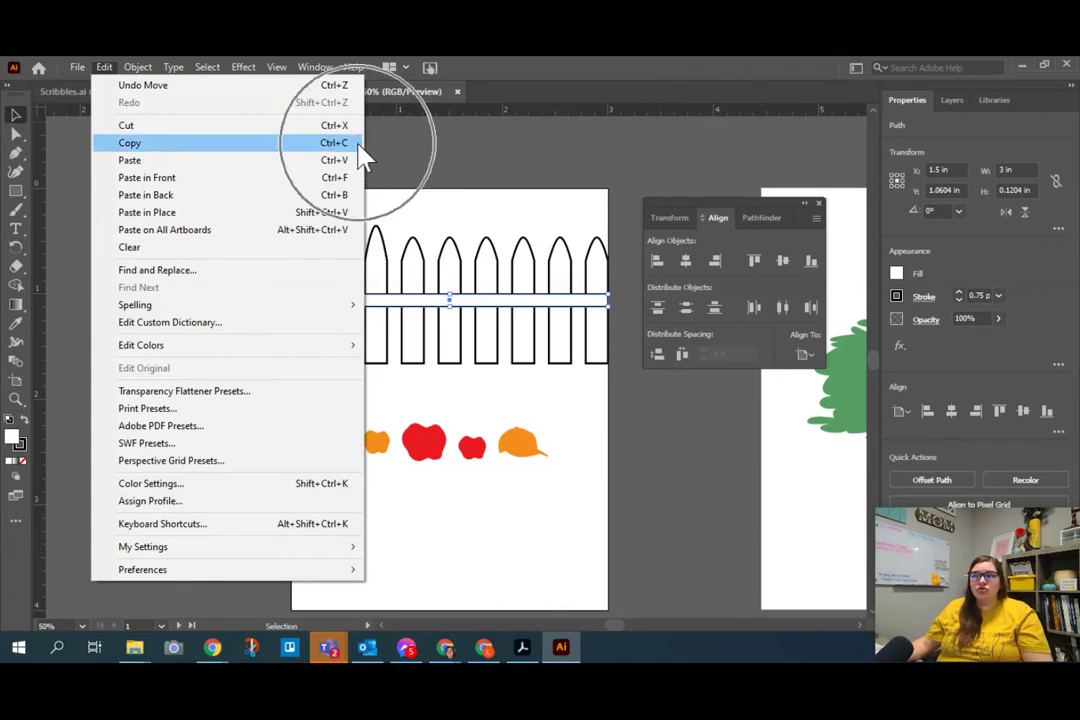
# Step: Copy the selected rail and paste a duplicate with Ctrl+C and Ctrl+V
pyautogui.click(347, 210)
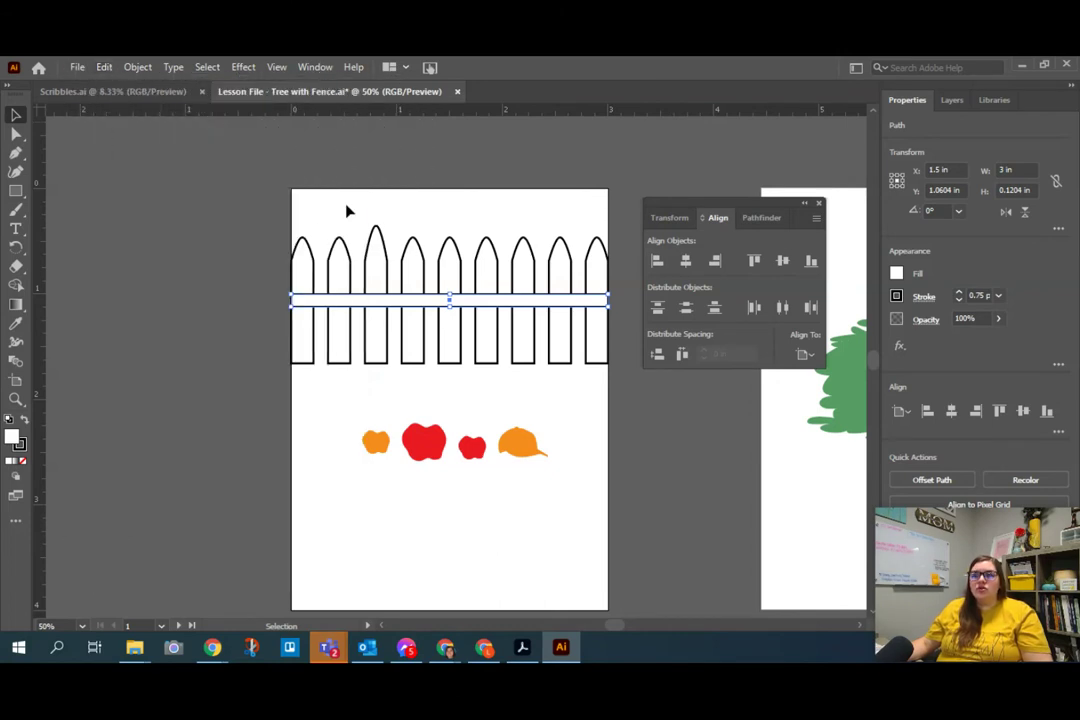
pyautogui.press('a')
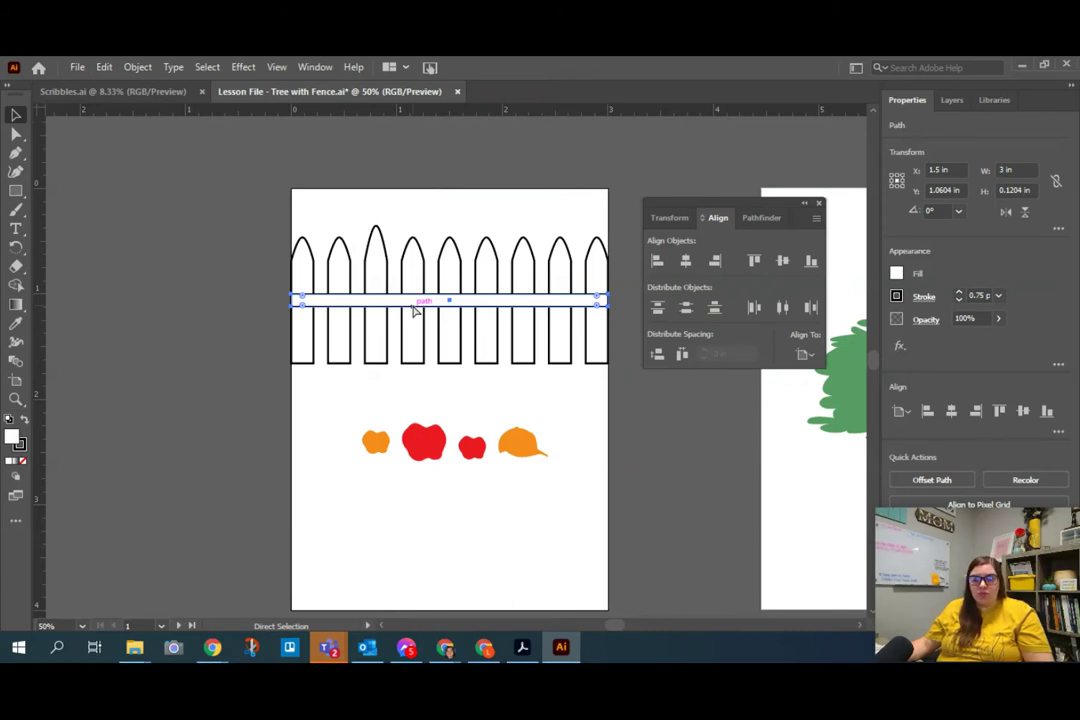
pyautogui.press('v')
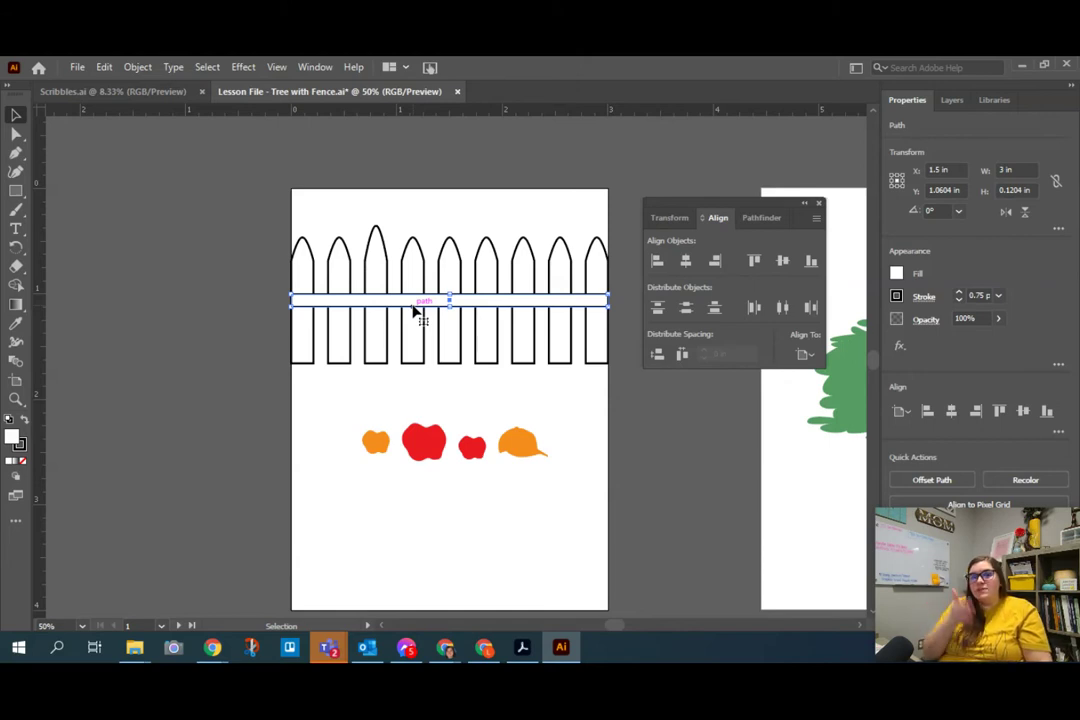
pyautogui.press('a')
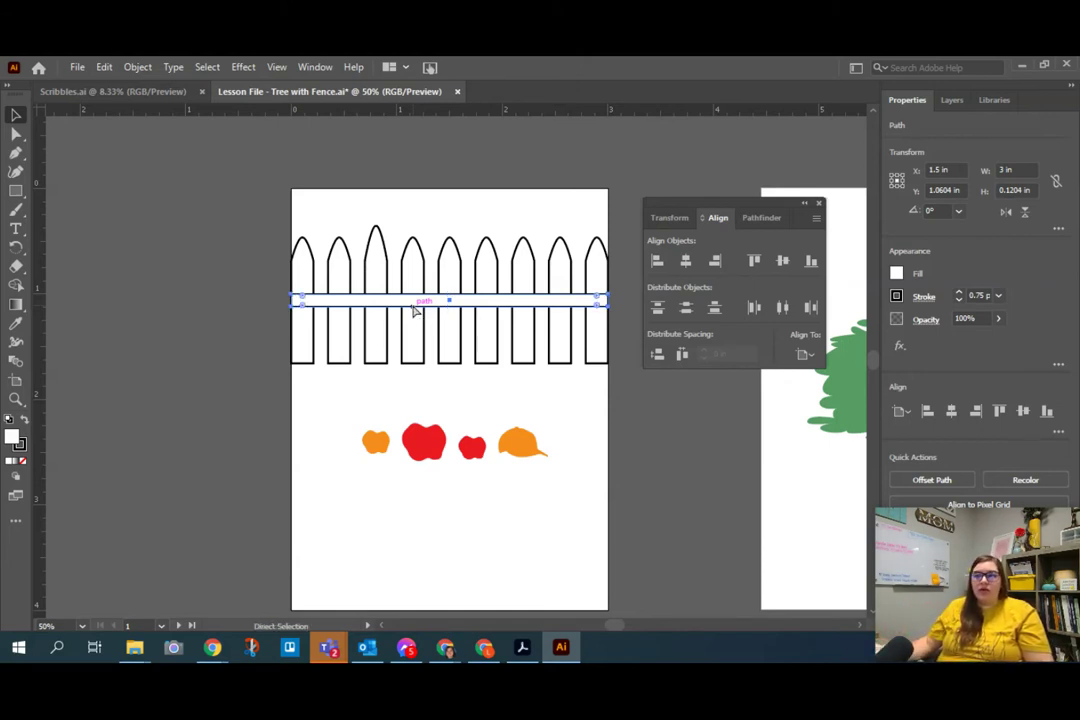
pyautogui.press('v')
pyautogui.hotkey('ctrl', 'c')
pyautogui.hotkey('ctrl', 'v')
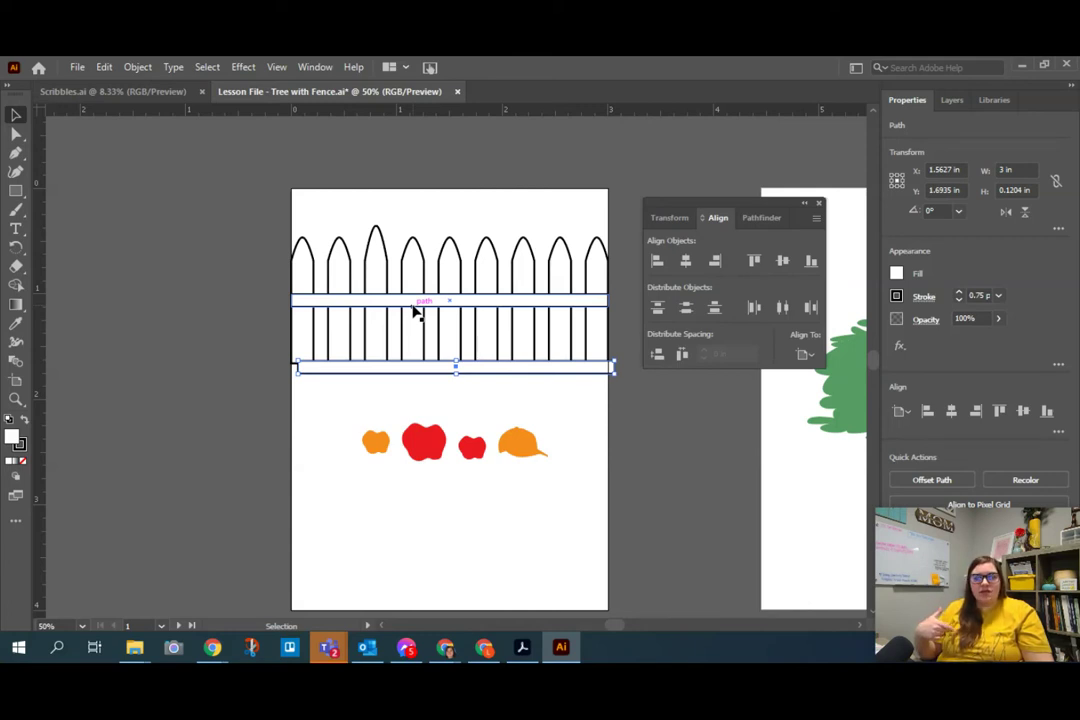
# Step: Place the pasted rail along the pickets' bottom and undo the stray extra copies
pyautogui.press('a')
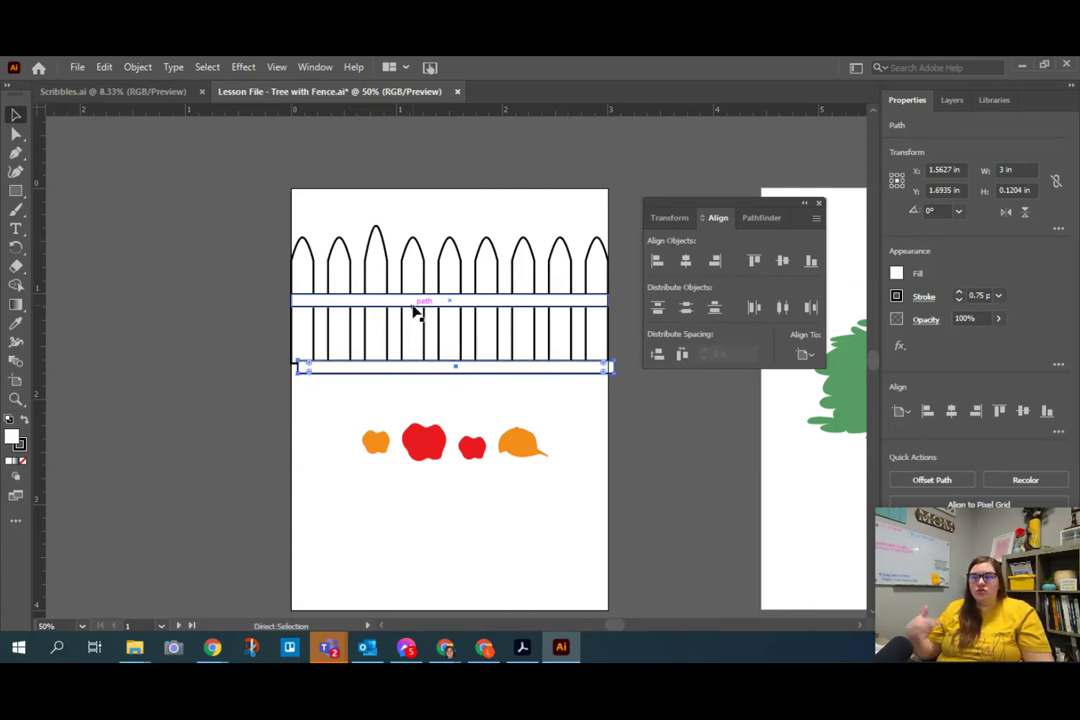
pyautogui.press('v')
pyautogui.press('a')
pyautogui.press('v')
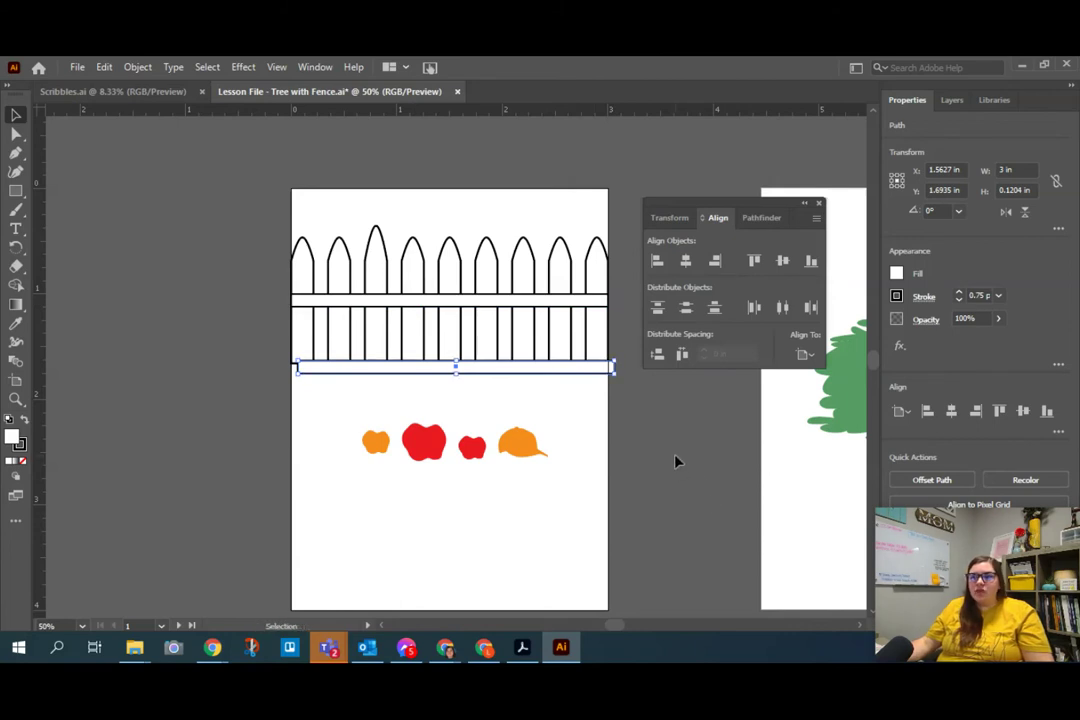
pyautogui.press('a')
pyautogui.press('v')
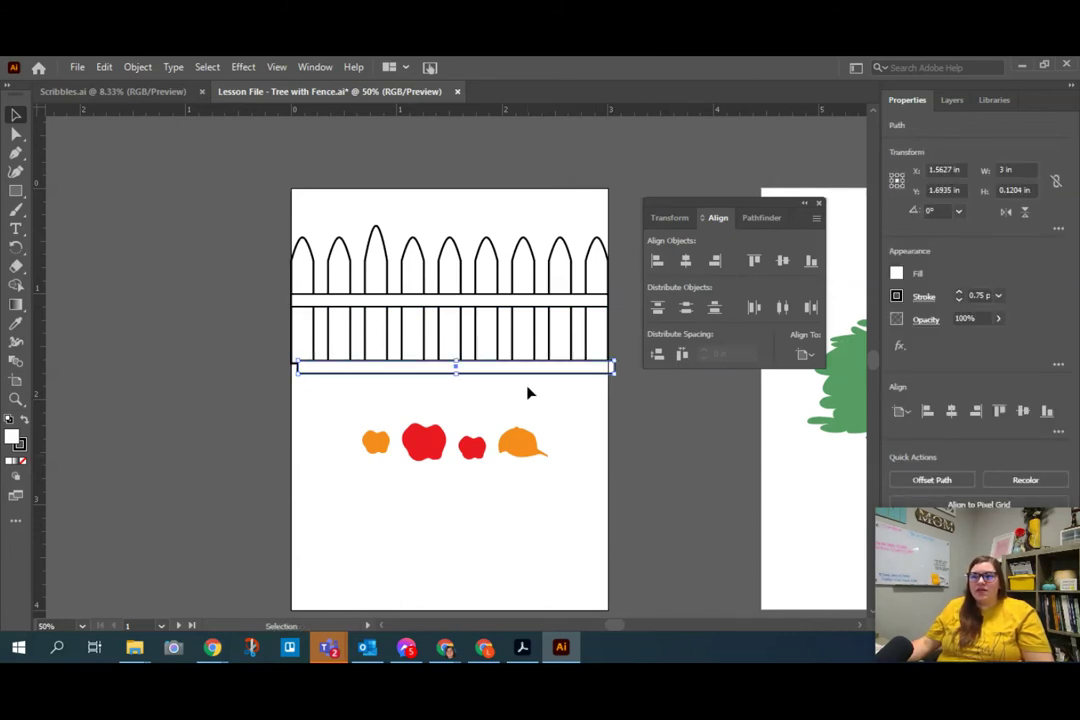
pyautogui.moveTo(528, 369); pyautogui.dragTo(504, 451)
pyautogui.hotkey('ctrl', 'z')
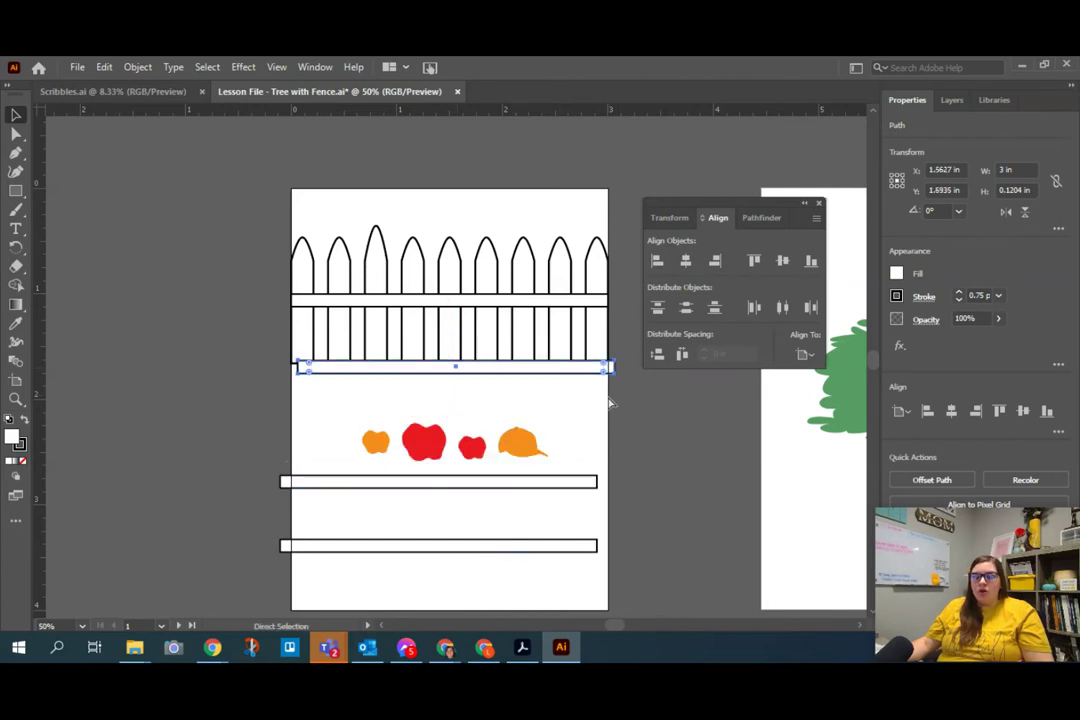
pyautogui.hotkey('ctrl', 'z')
pyautogui.hotkey('ctrl', 'z')
pyautogui.hotkey('ctrl', 'z')
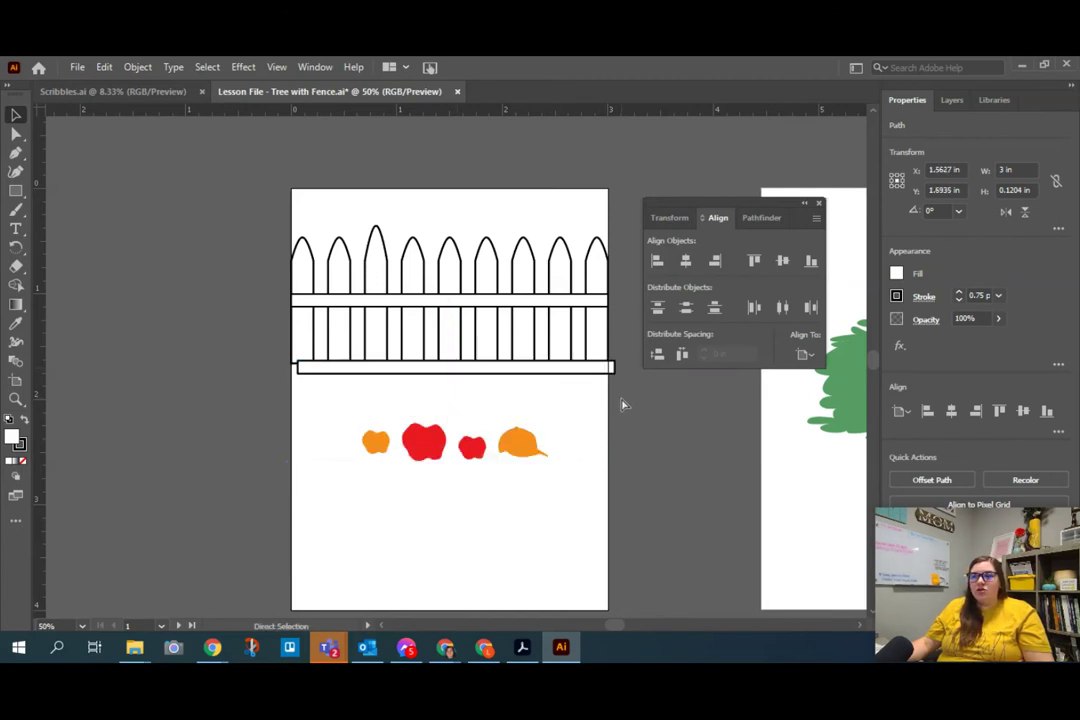
pyautogui.hotkey('ctrl', 'z')
pyautogui.hotkey('ctrl', 'z')
pyautogui.hotkey('ctrl', 'z')
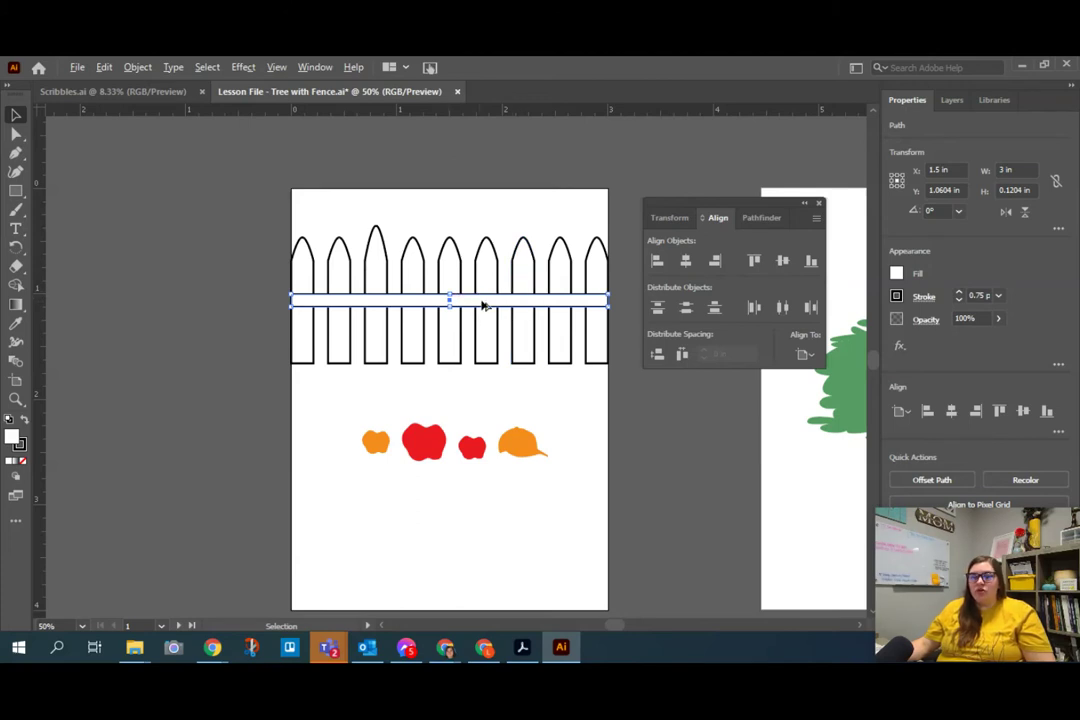
# Step: Duplicate the rail 0.25 in lower to Y 1.3068 in, undoing the further extra copy
pyautogui.moveTo(482, 306); pyautogui.dragTo(486, 331)
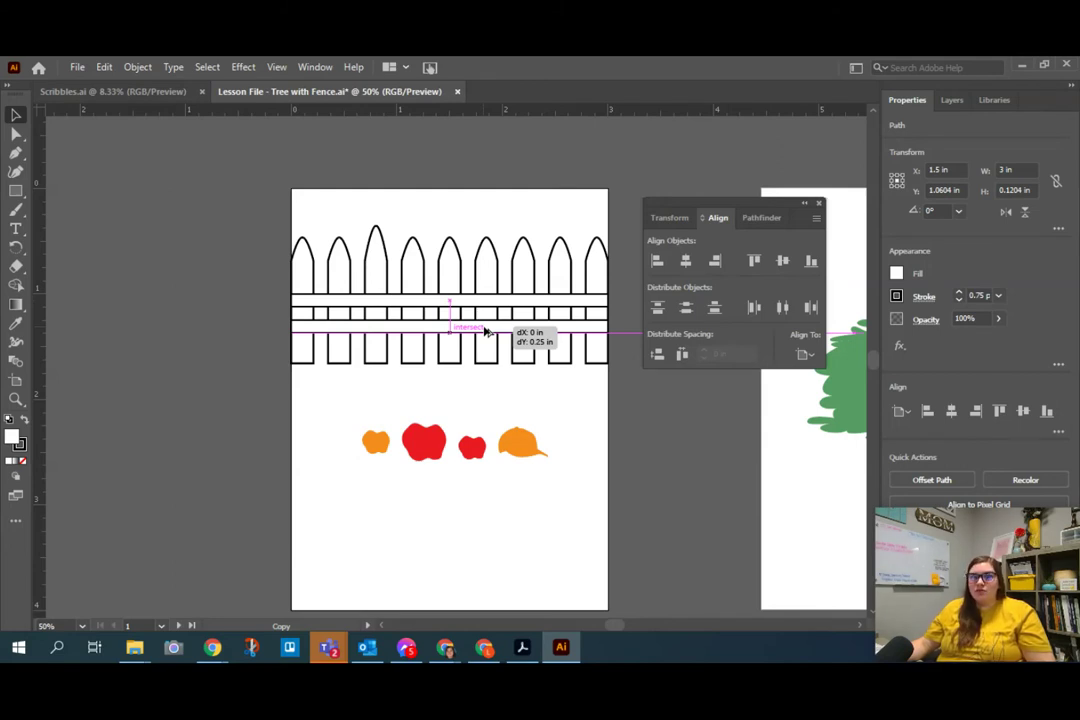
pyautogui.moveTo(484, 331); pyautogui.dragTo(484, 331)
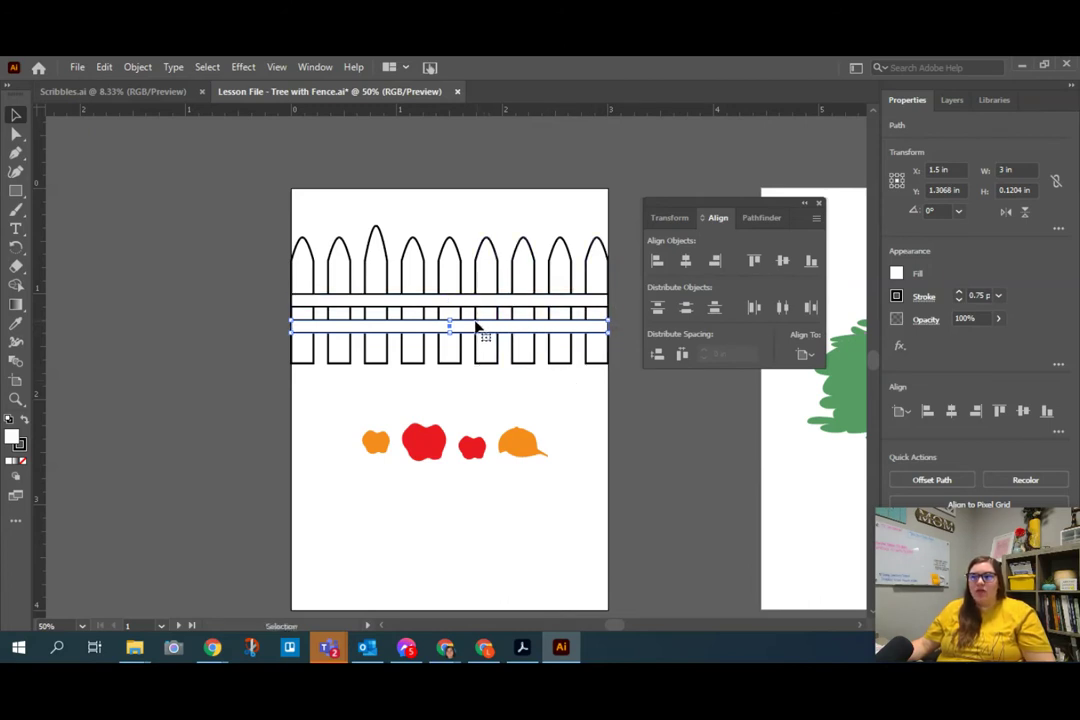
pyautogui.moveTo(476, 330); pyautogui.dragTo(474, 393)
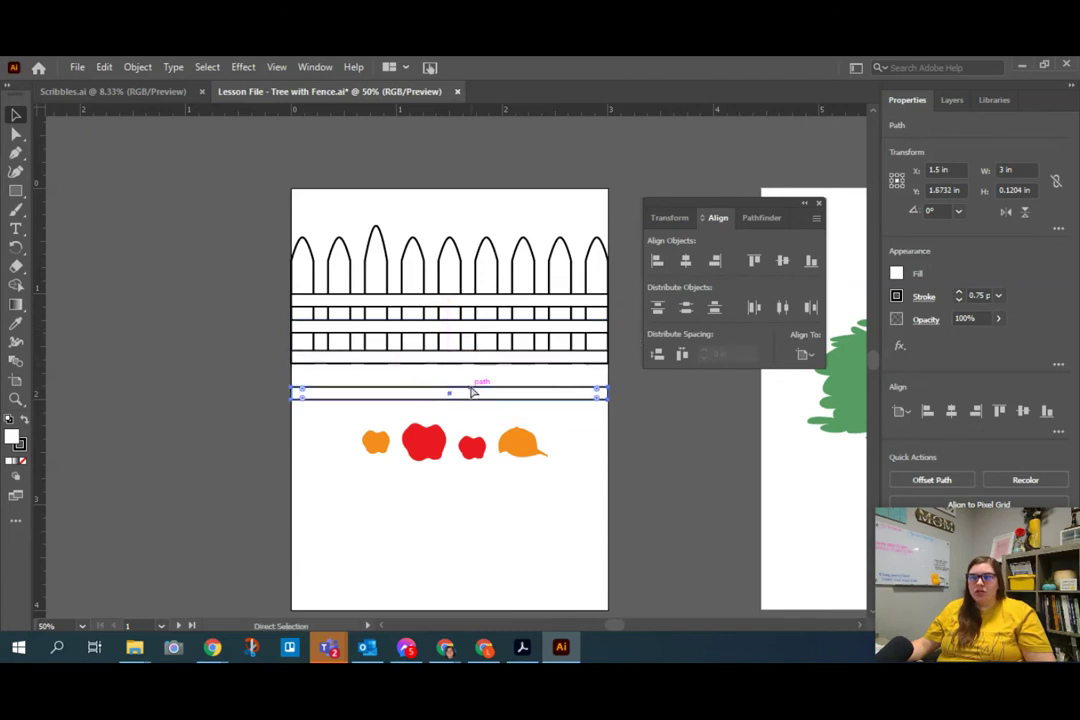
pyautogui.hotkey('ctrl', 'z')
pyautogui.hotkey('ctrl', 'z')
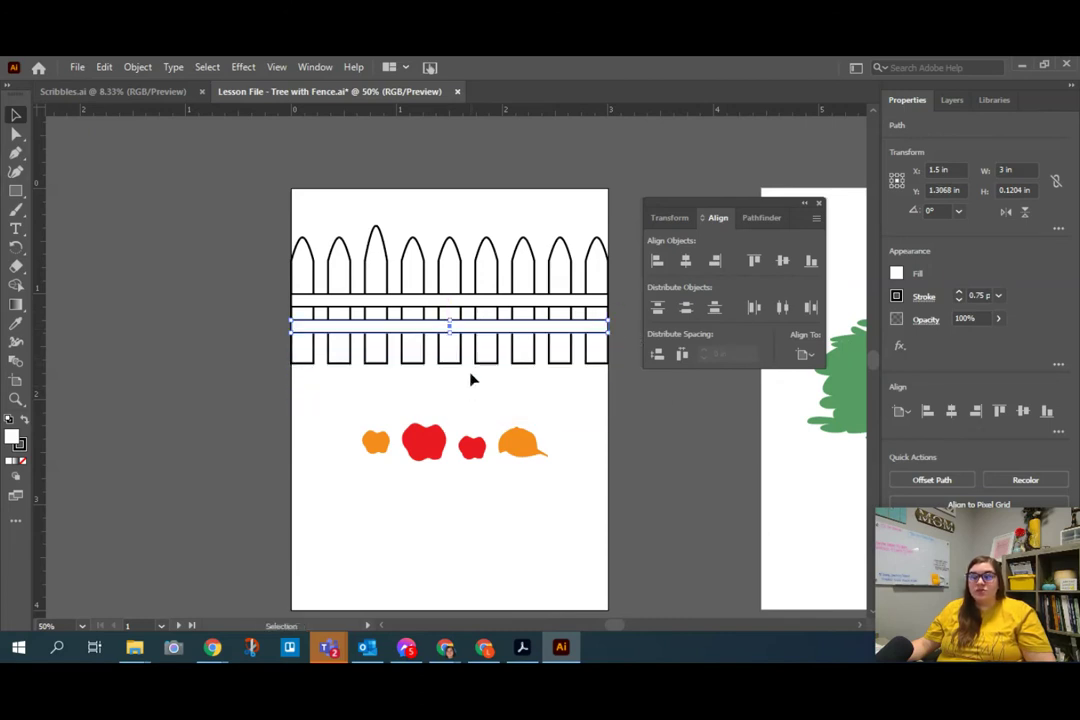
# Step: Lower the upper rail by about 0.12 in so the rails span the pickets' middle
pyautogui.click(429, 309)
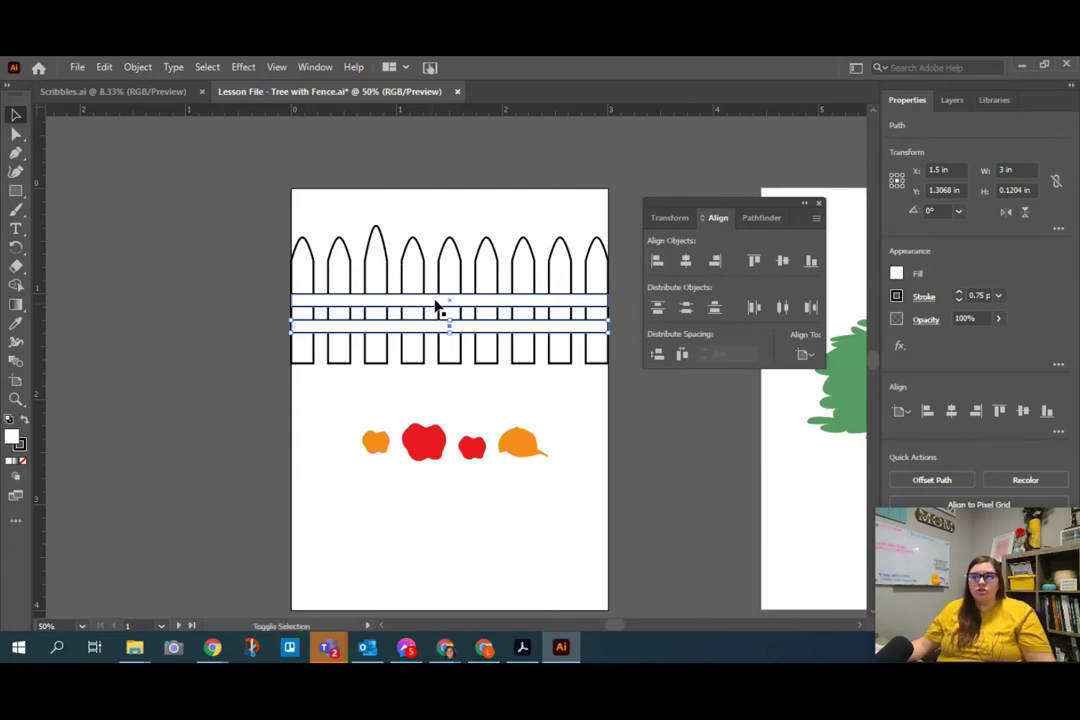
pyautogui.moveTo(433, 311); pyautogui.dragTo(432, 318)
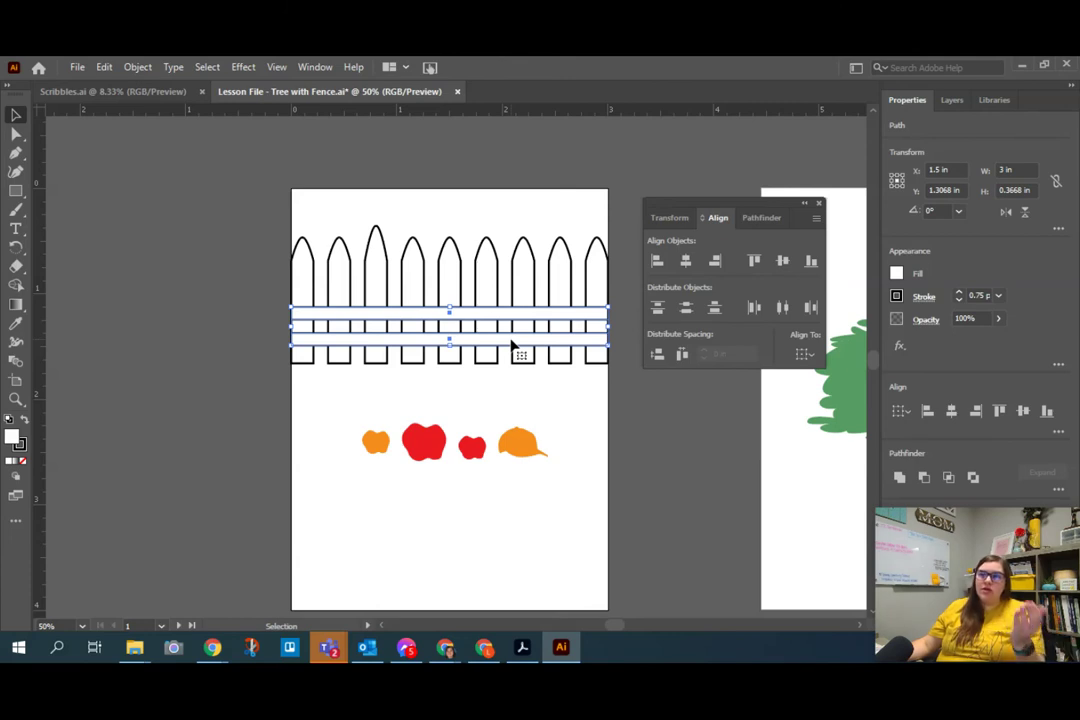
pyautogui.click(150, 70)
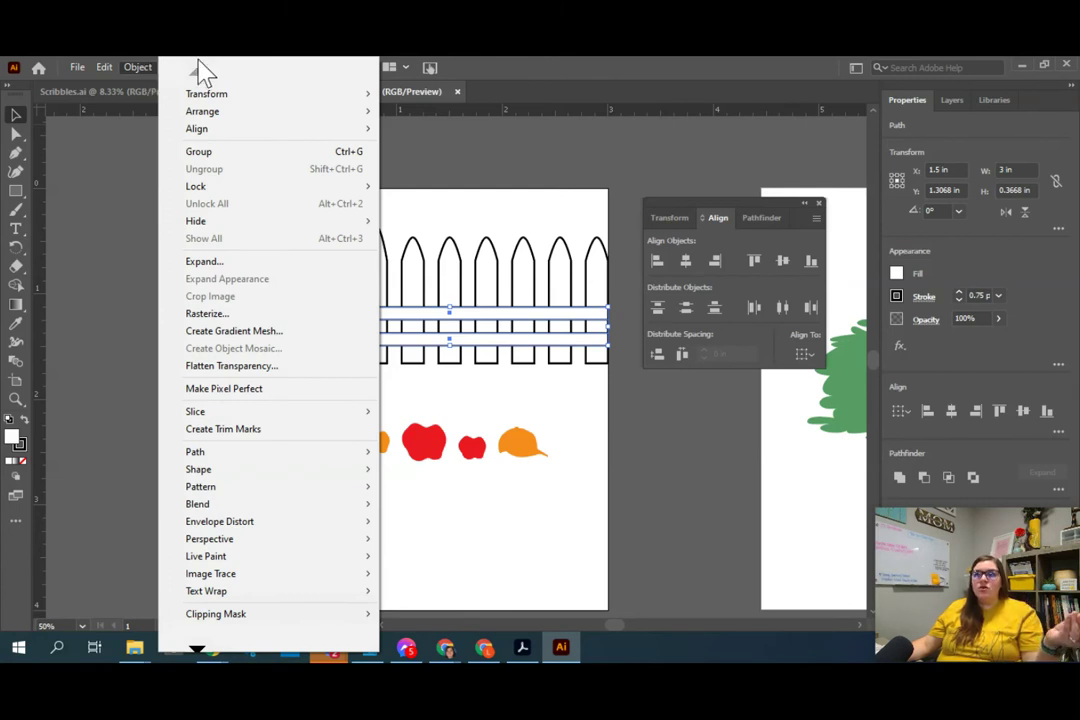
# Step: Apply Object > Arrange > Send Backward to the two stacked rails
pyautogui.moveTo(213, 100)
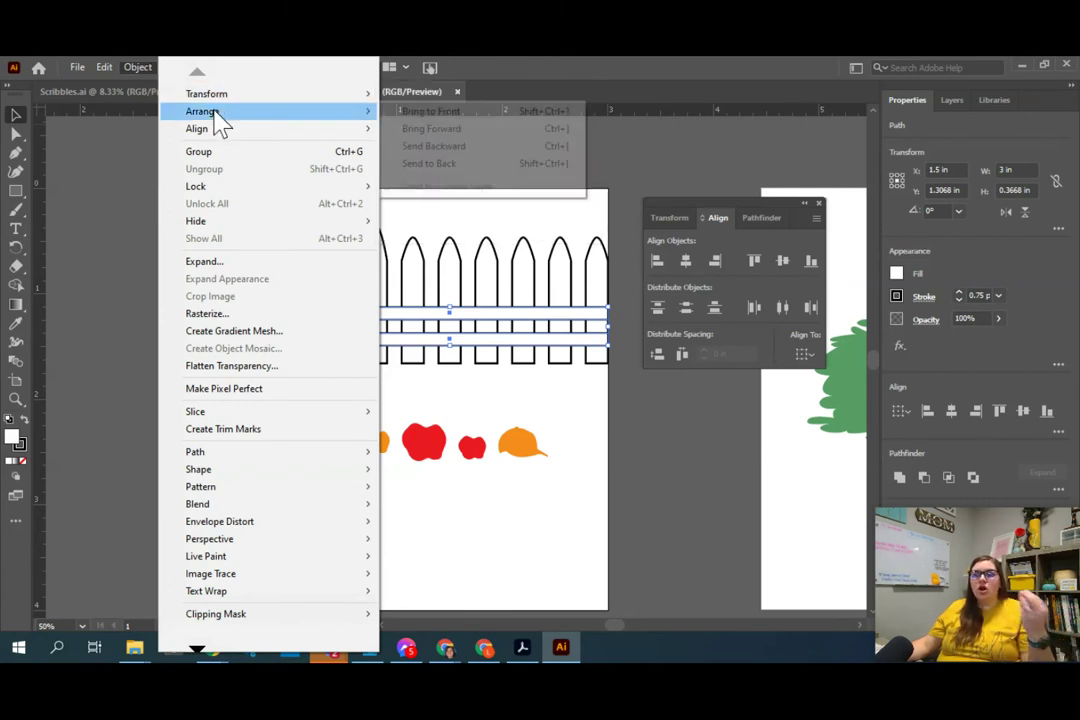
pyautogui.moveTo(195, 135)
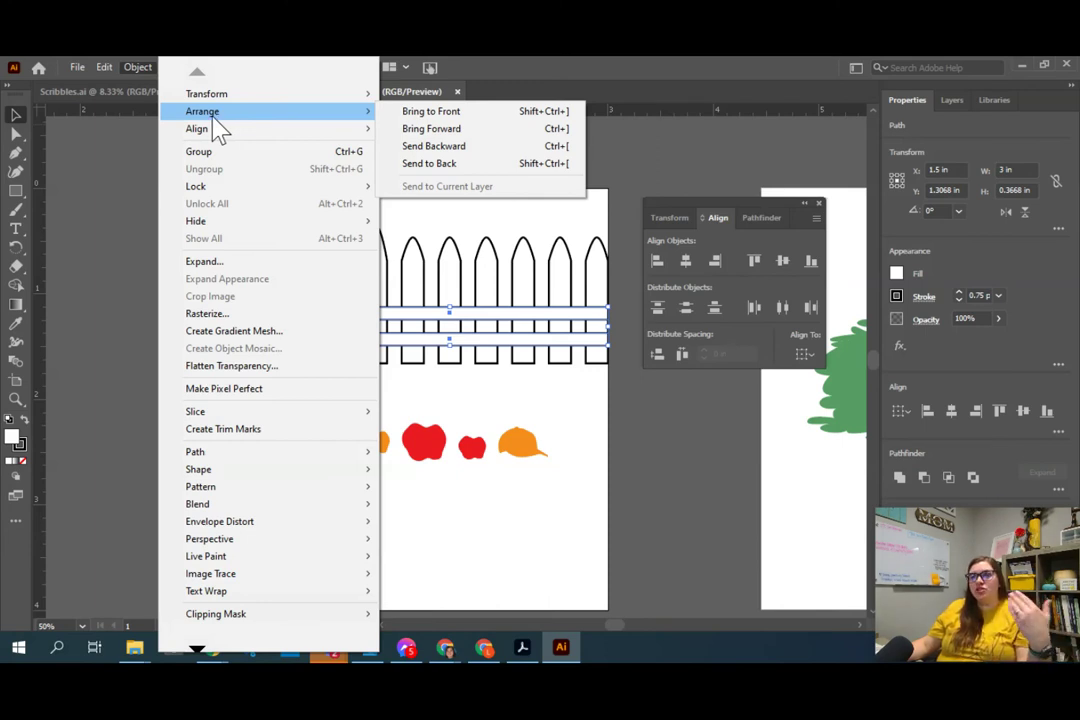
pyautogui.click(432, 146)
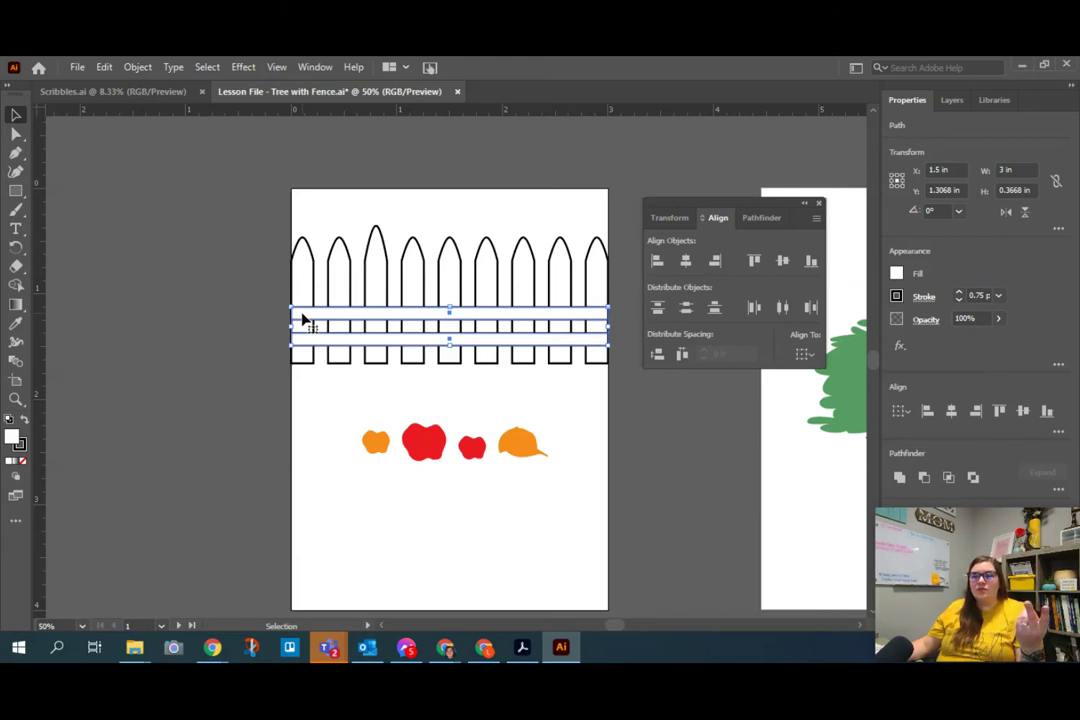
# Step: Send the rails one more step backward via the right-click Arrange menu
pyautogui.rightClick(305, 318)
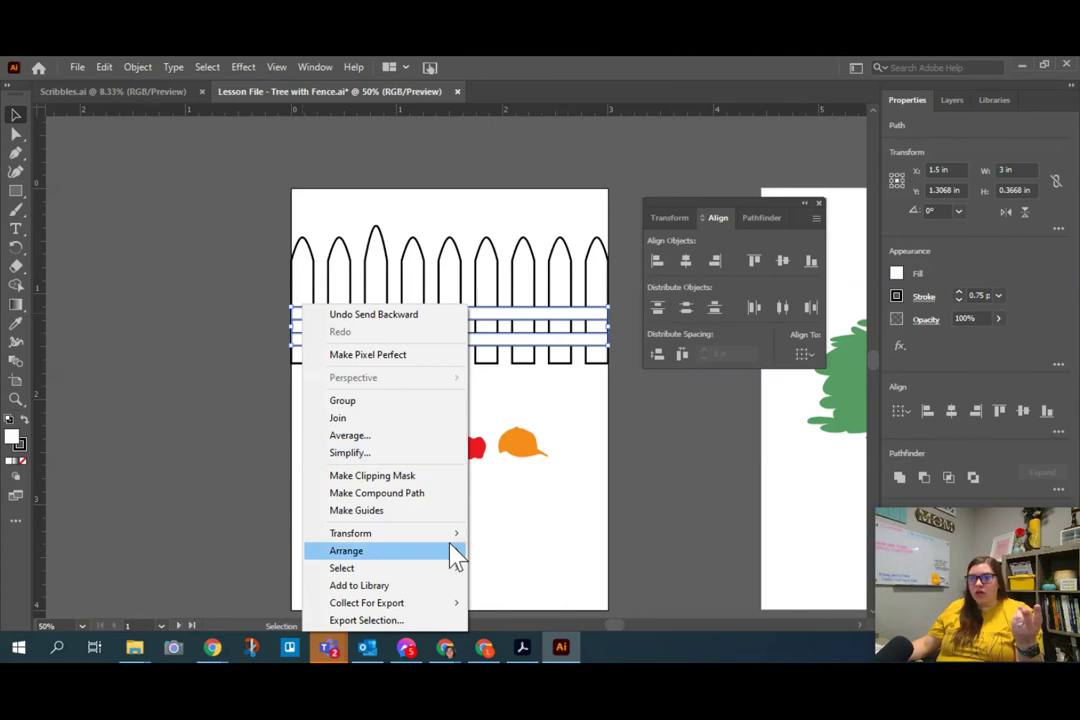
pyautogui.moveTo(453, 551)
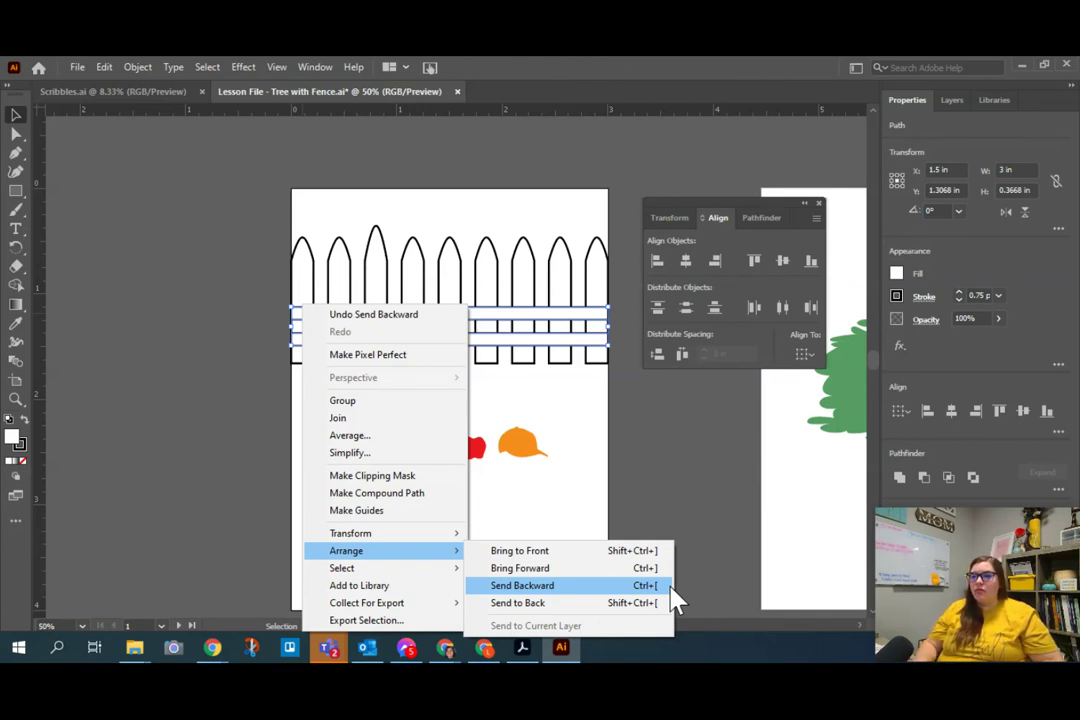
pyautogui.click(610, 325)
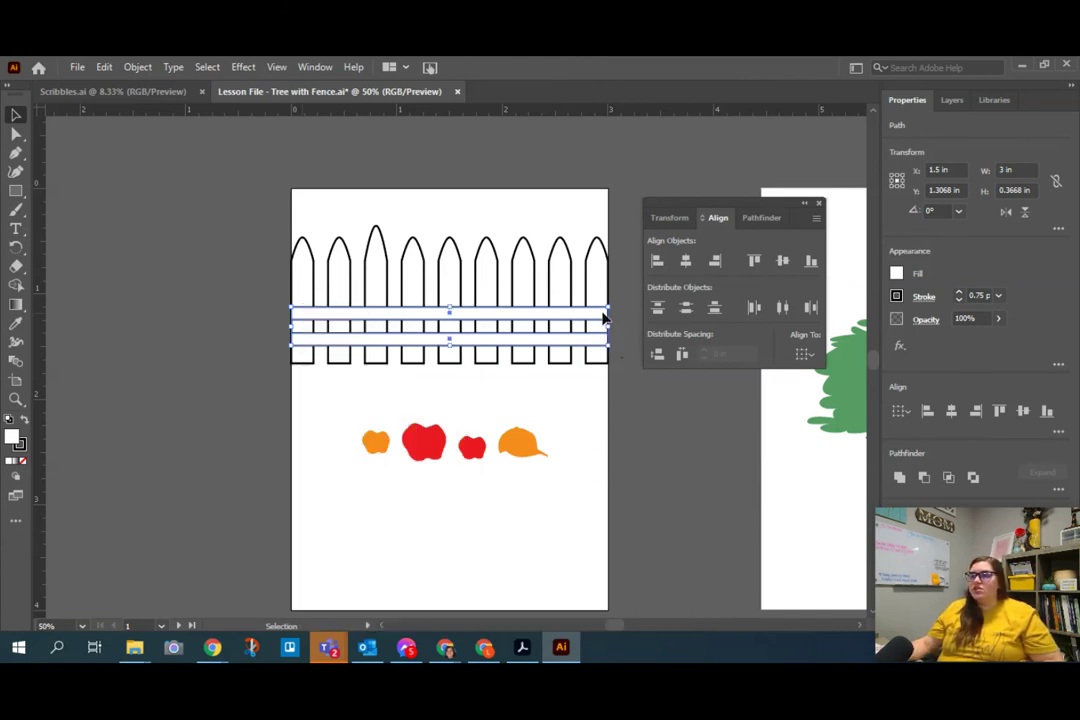
# Step: Set the top rail as the key object and briefly toggle Direct Selection
pyautogui.click(604, 315)
pyautogui.press('a')
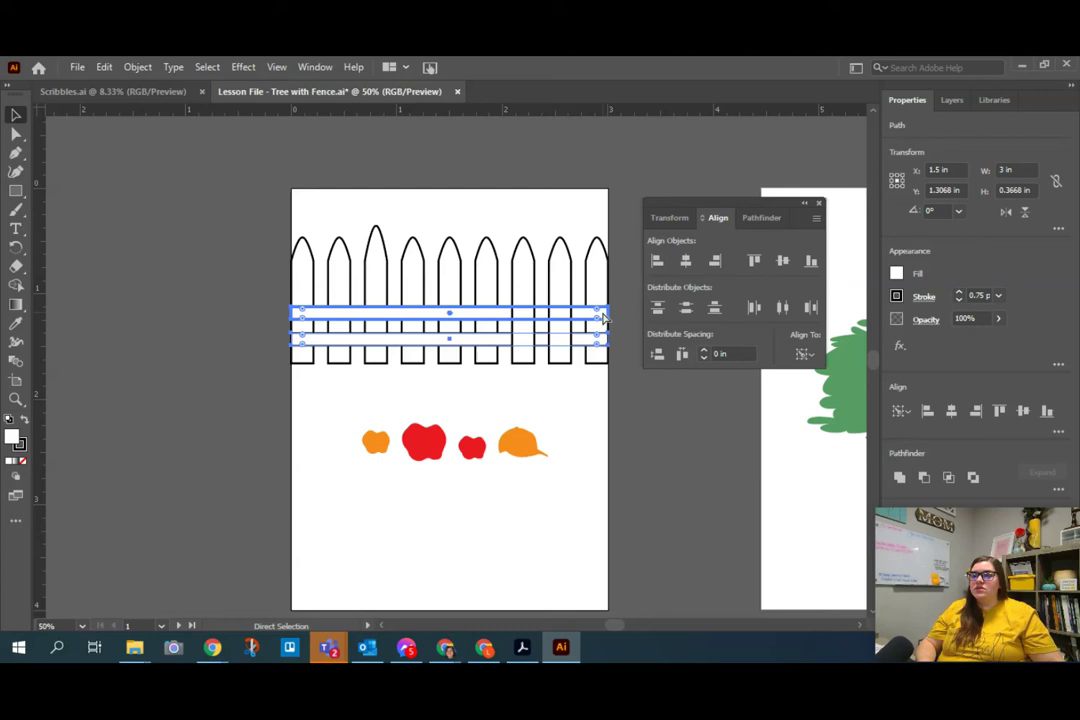
pyautogui.press('v')
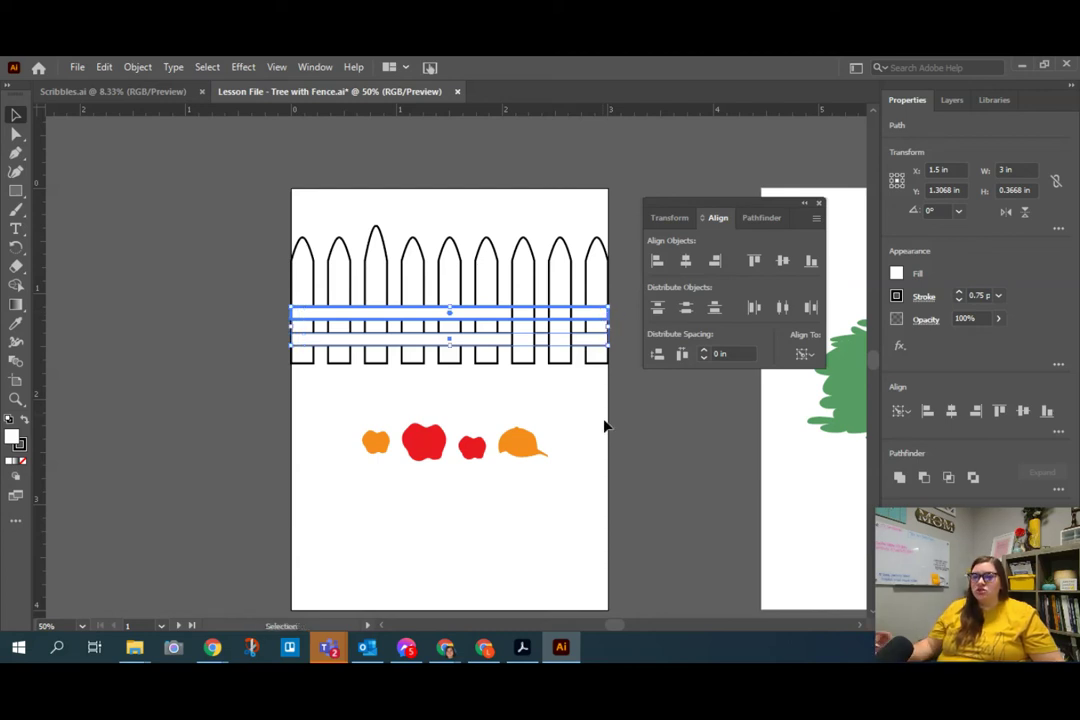
pyautogui.press('a')
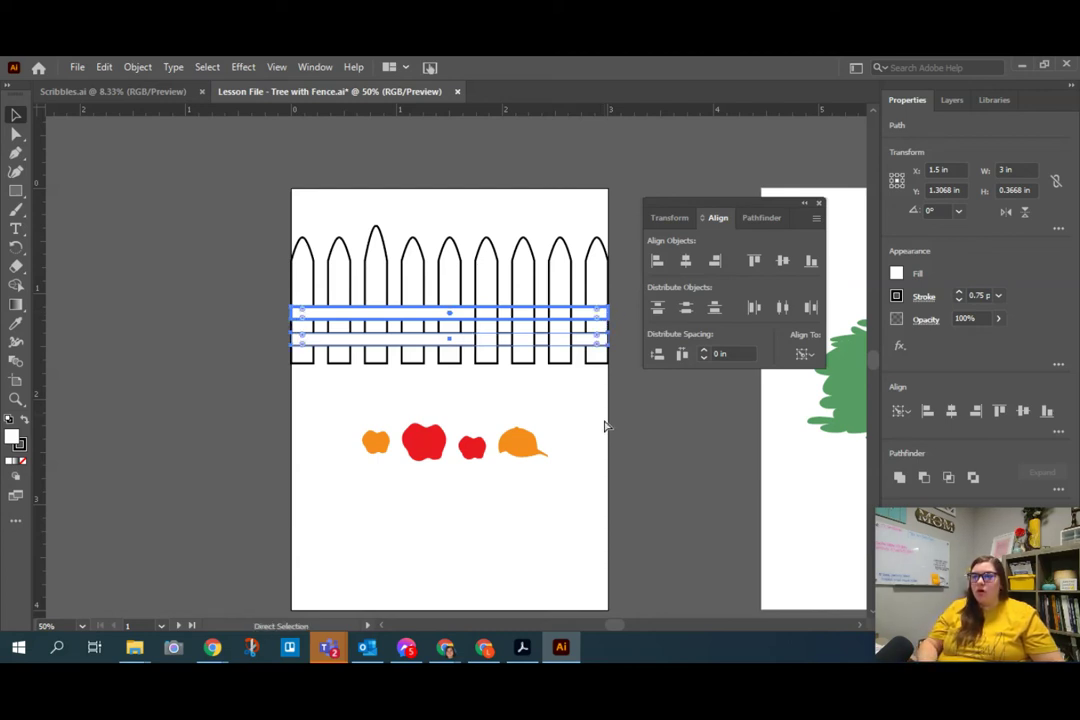
pyautogui.press('v')
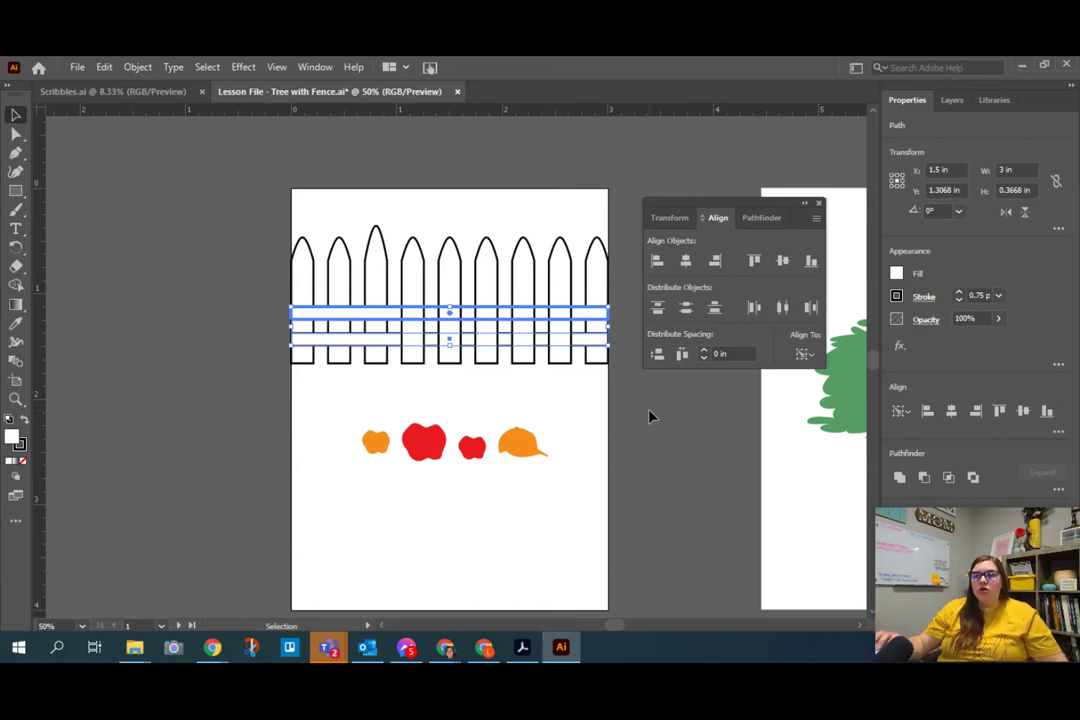
# Step: Send both rails to the back behind all pickets, then deselect to check the fence
pyautogui.rightClick(398, 318)
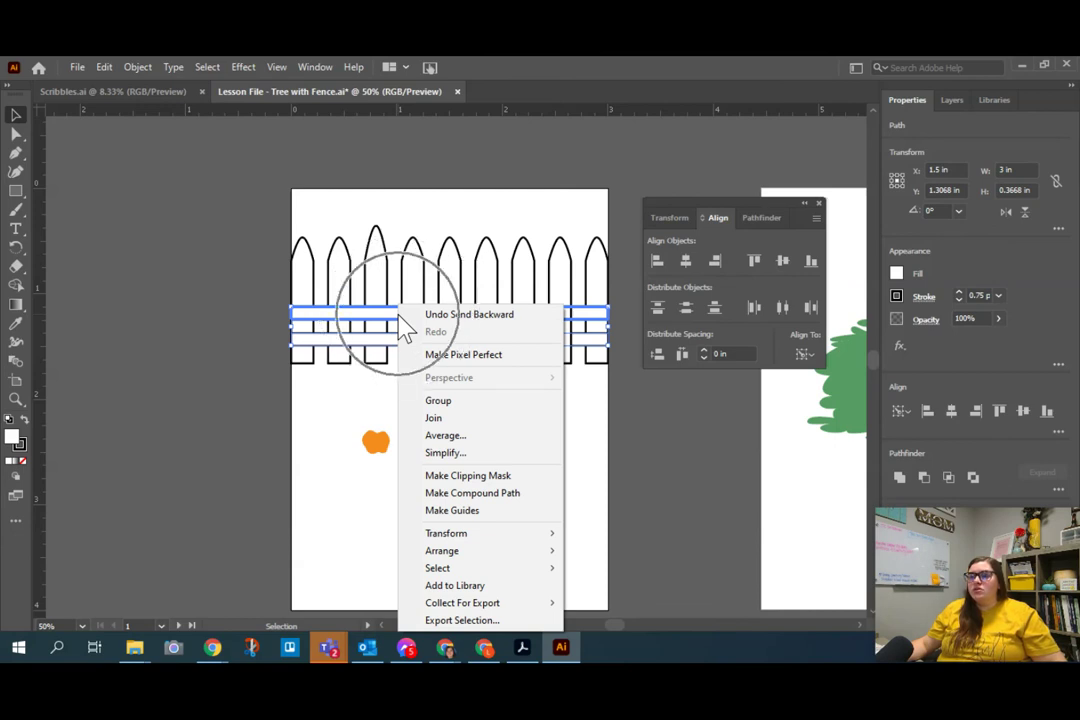
pyautogui.moveTo(552, 553)
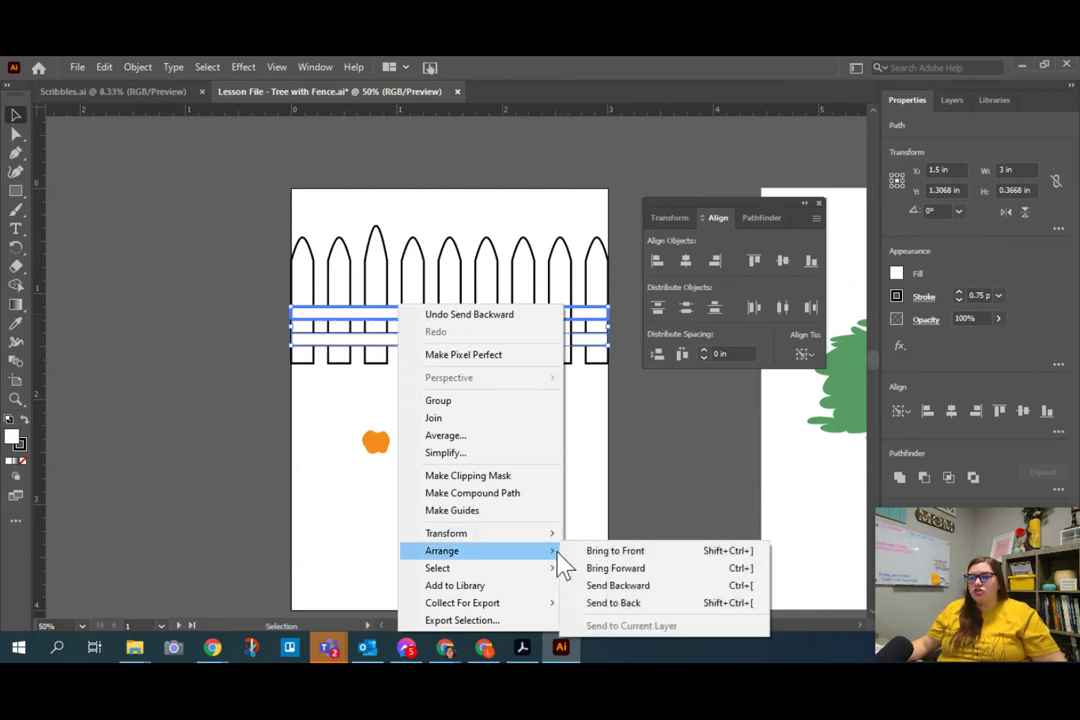
pyautogui.click(648, 610)
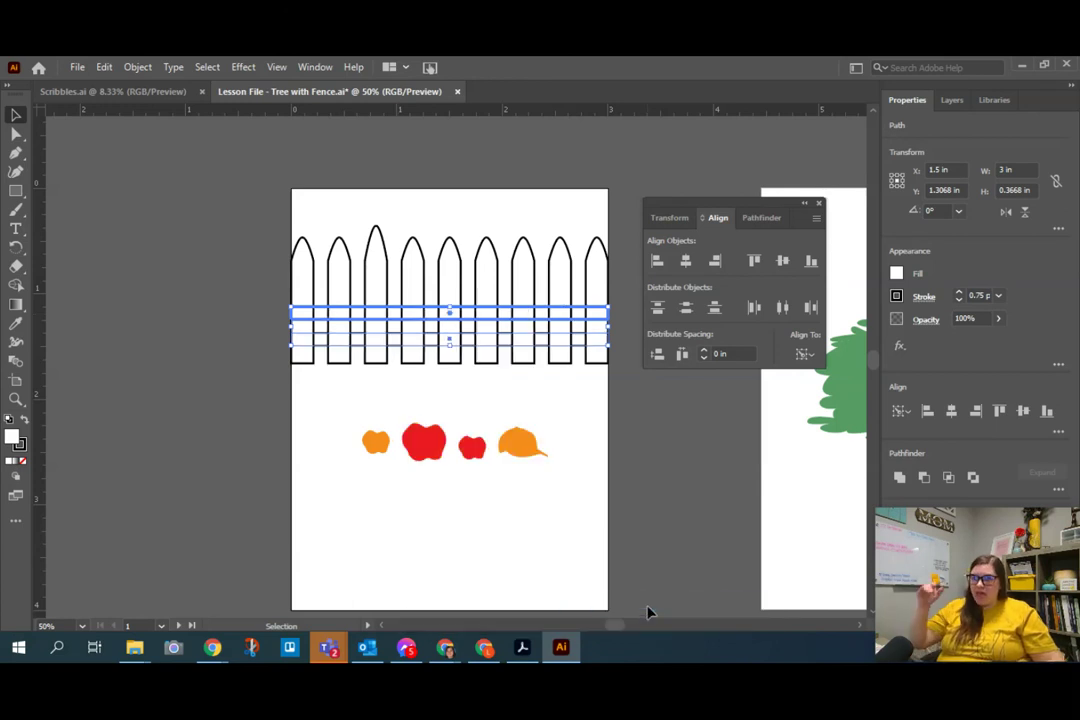
pyautogui.click(688, 445)
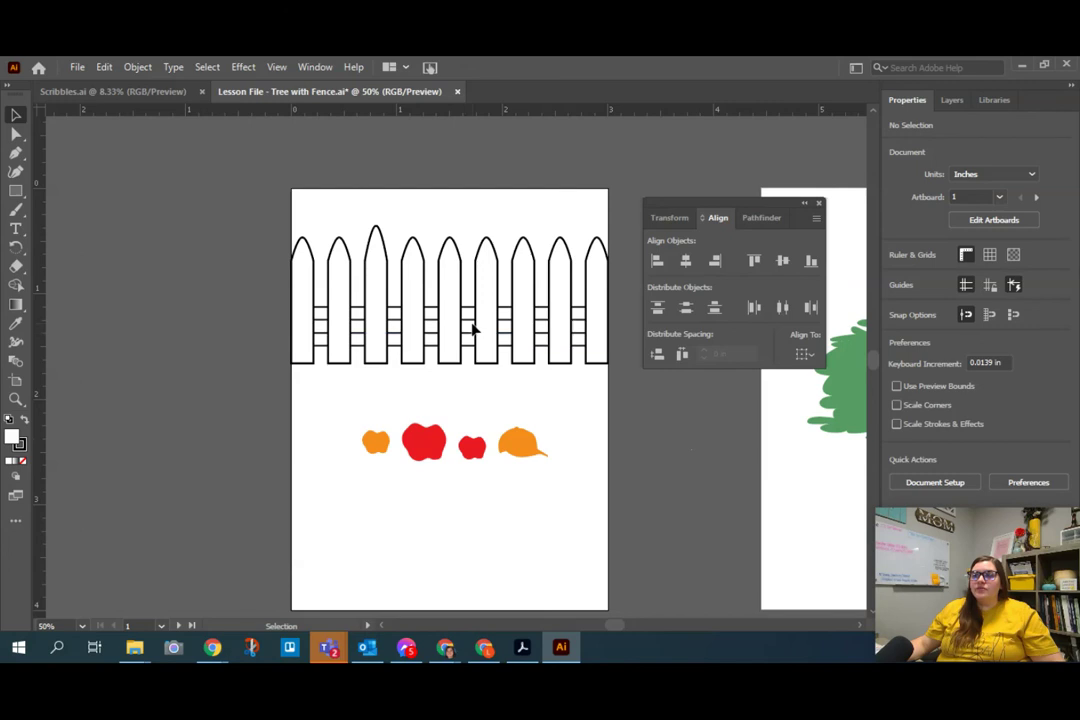
# Step: Raise one rail slightly behind the pickets, deselect, and briefly inspect anchors with Direct Selection
pyautogui.moveTo(472, 318); pyautogui.dragTo(470, 304)
pyautogui.click(316, 306)
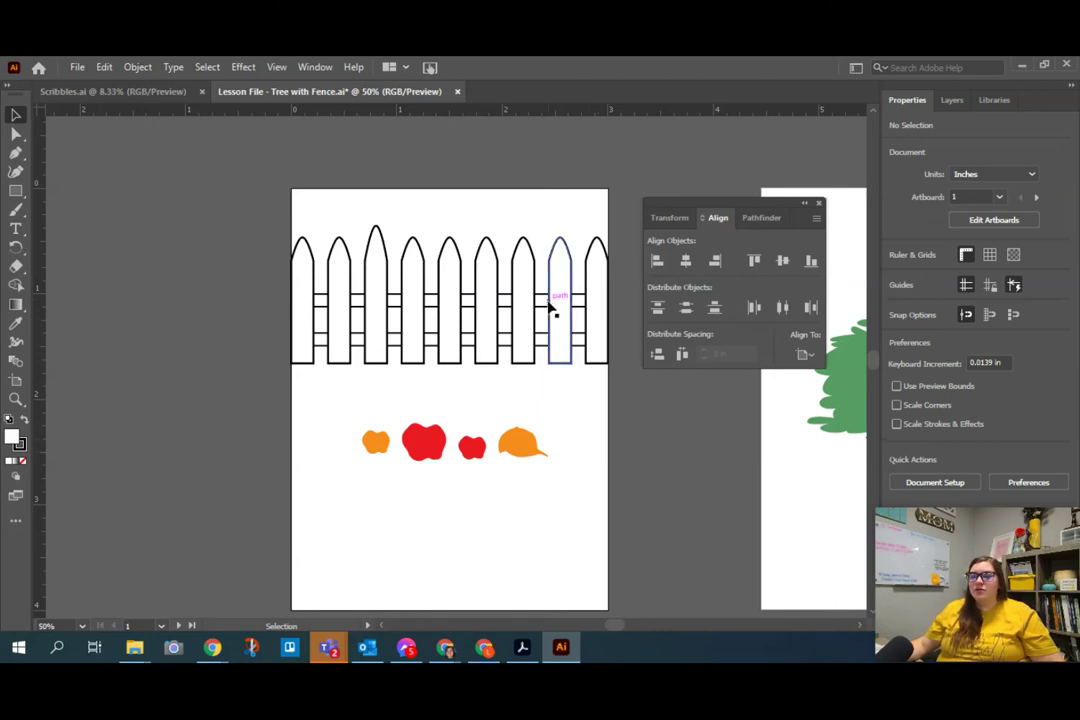
pyautogui.press('a')
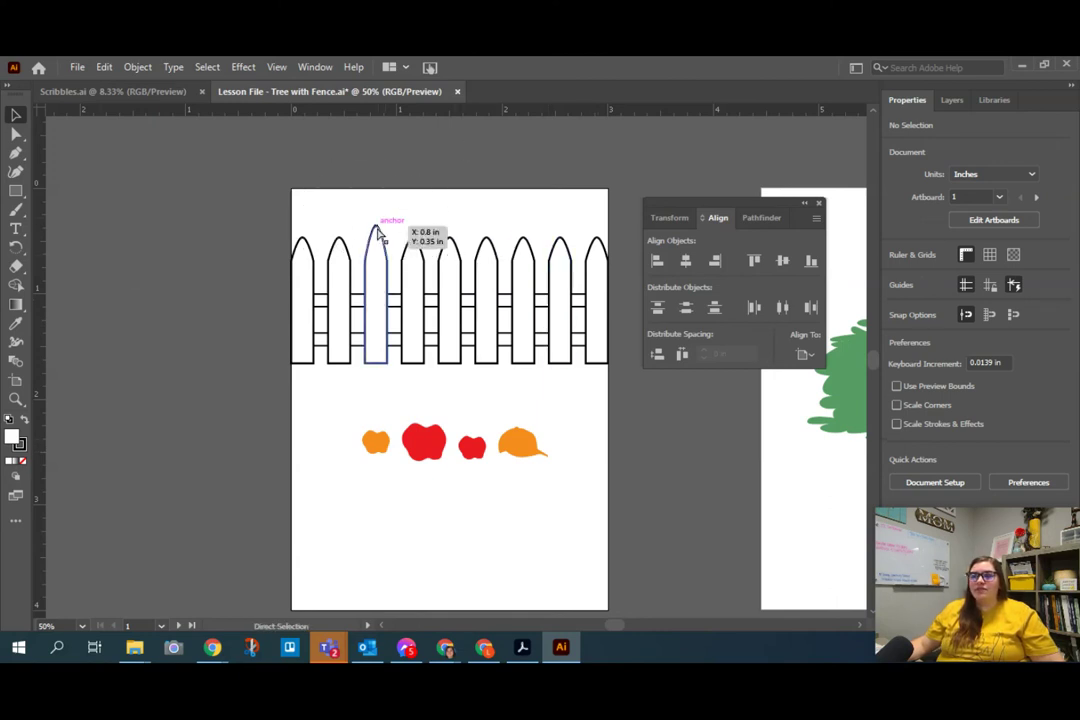
pyautogui.press('v')
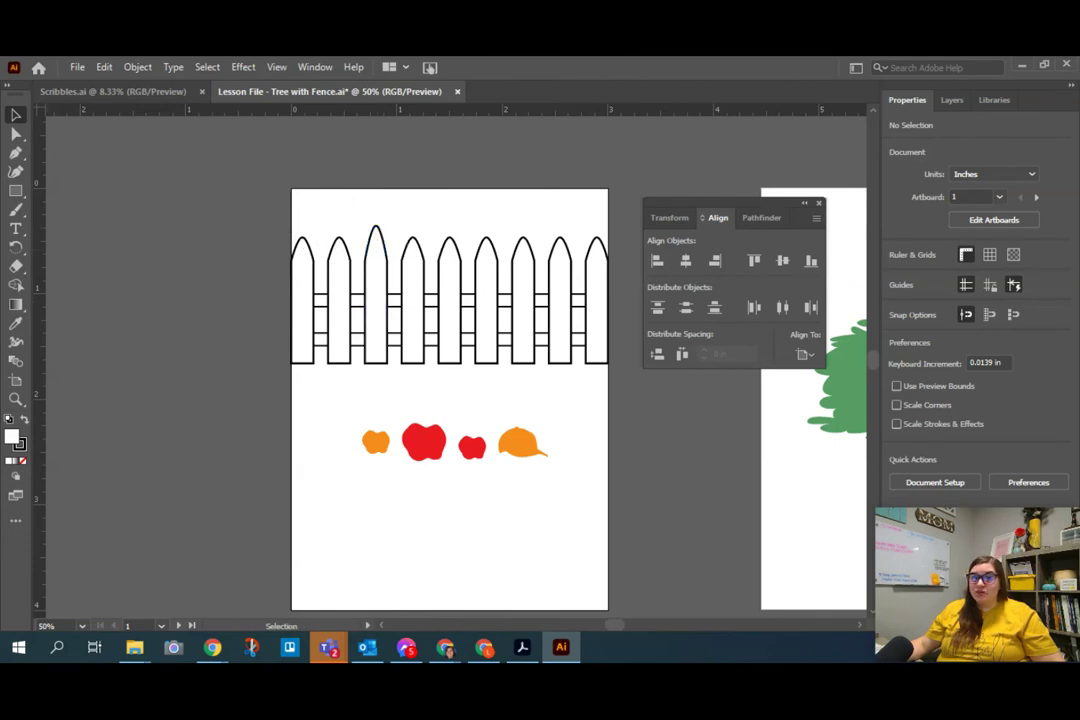